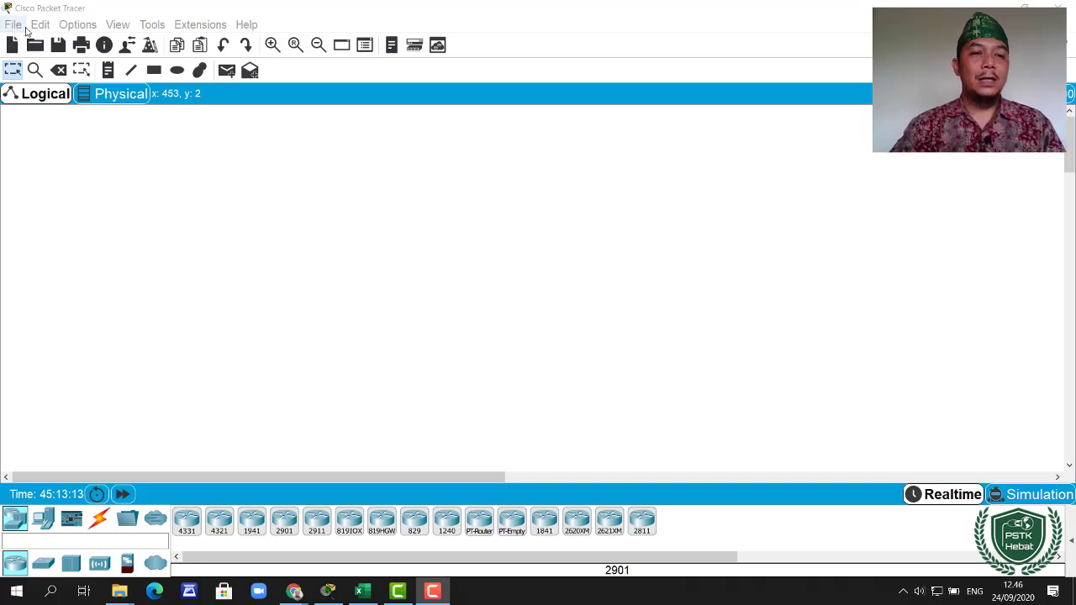
left_click(13, 25)
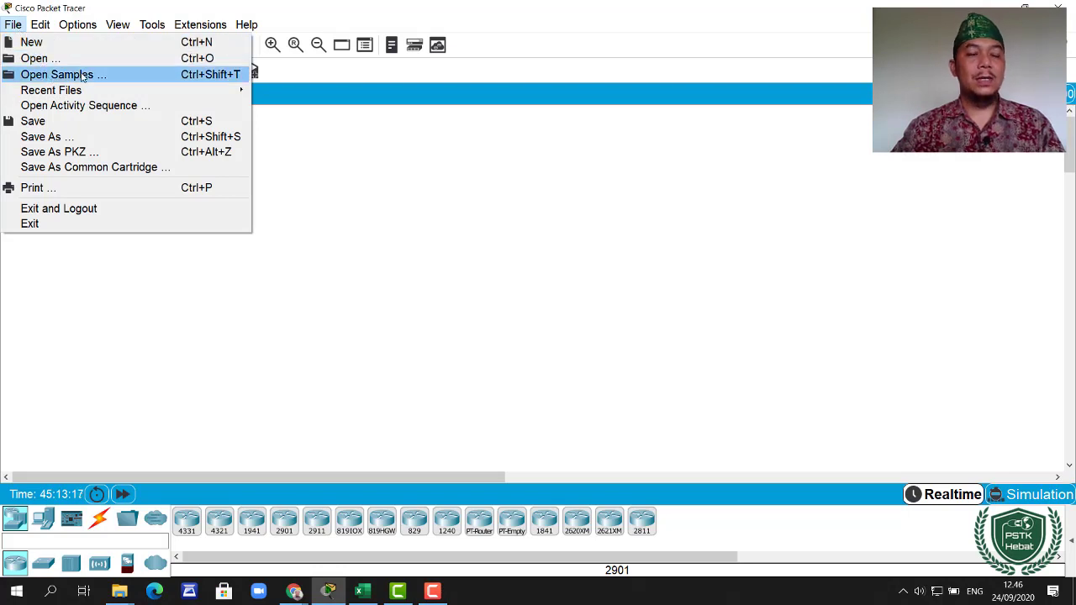
mouse_move(59, 95)
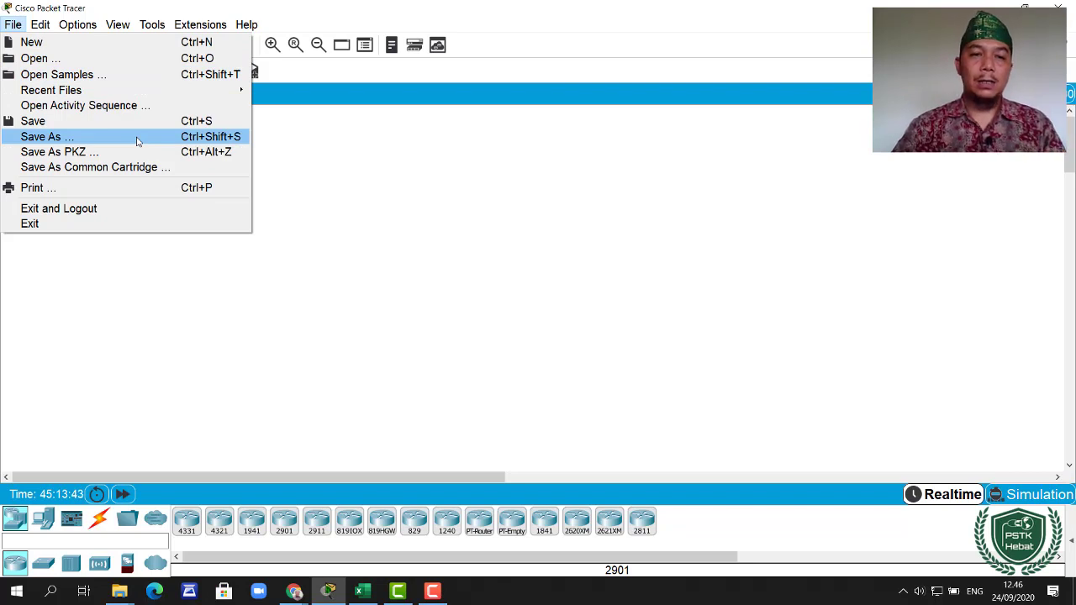
left_click(344, 183)
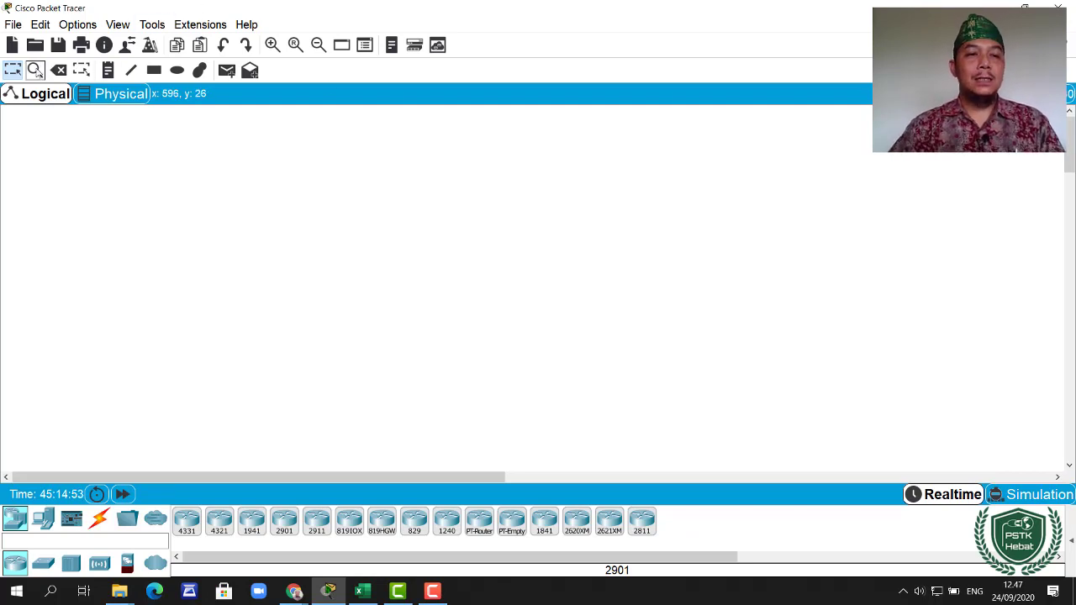
left_click(18, 28)
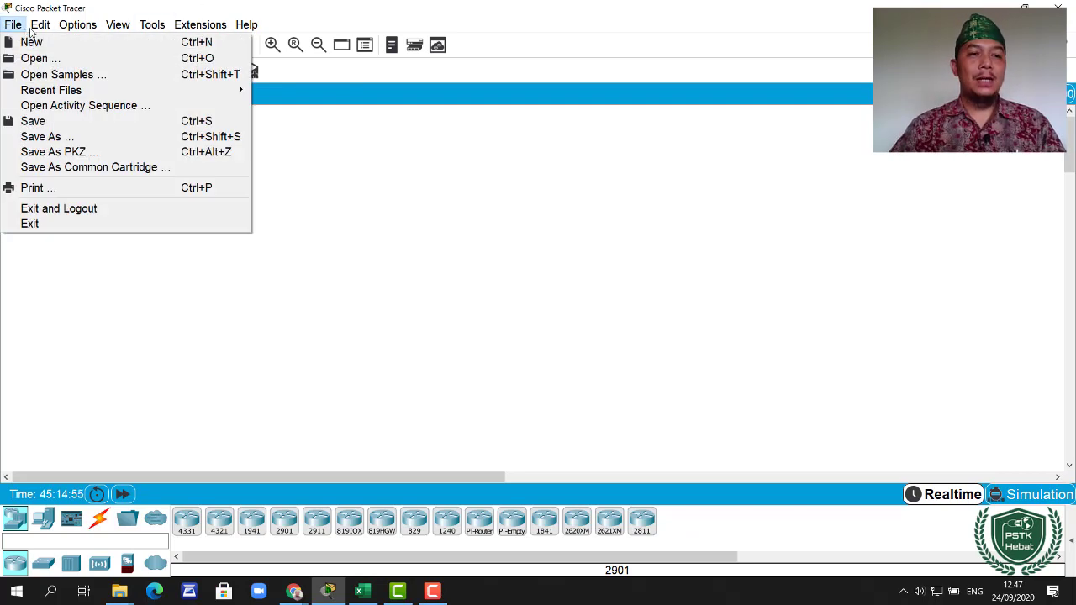
left_click(30, 27)
left_click(39, 25)
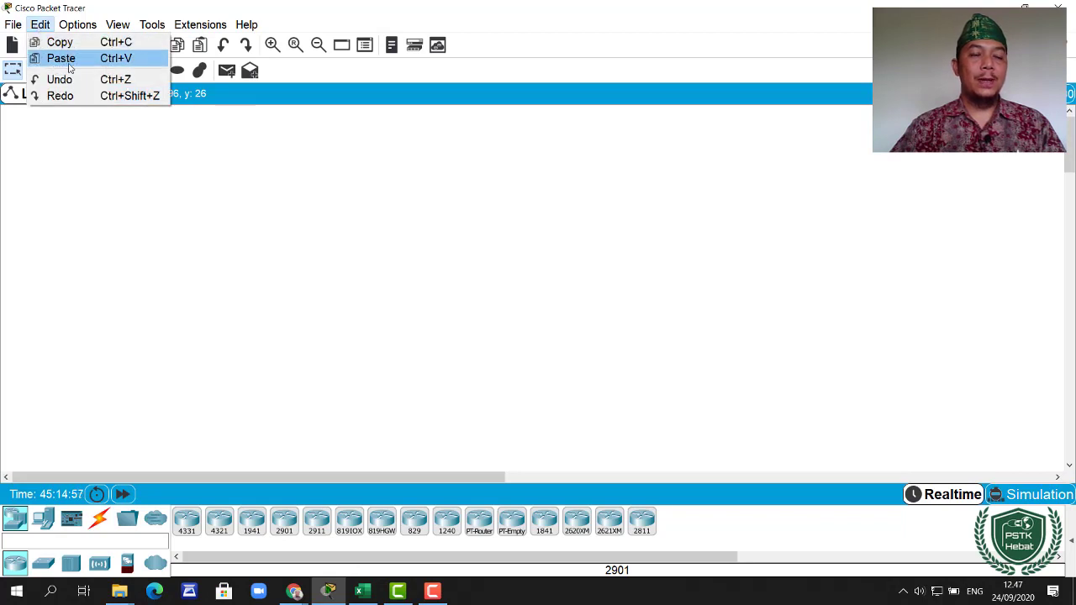
left_click(39, 25)
- Open the preferences and review the settings pages from Interface through Publishers
left_click(78, 26)
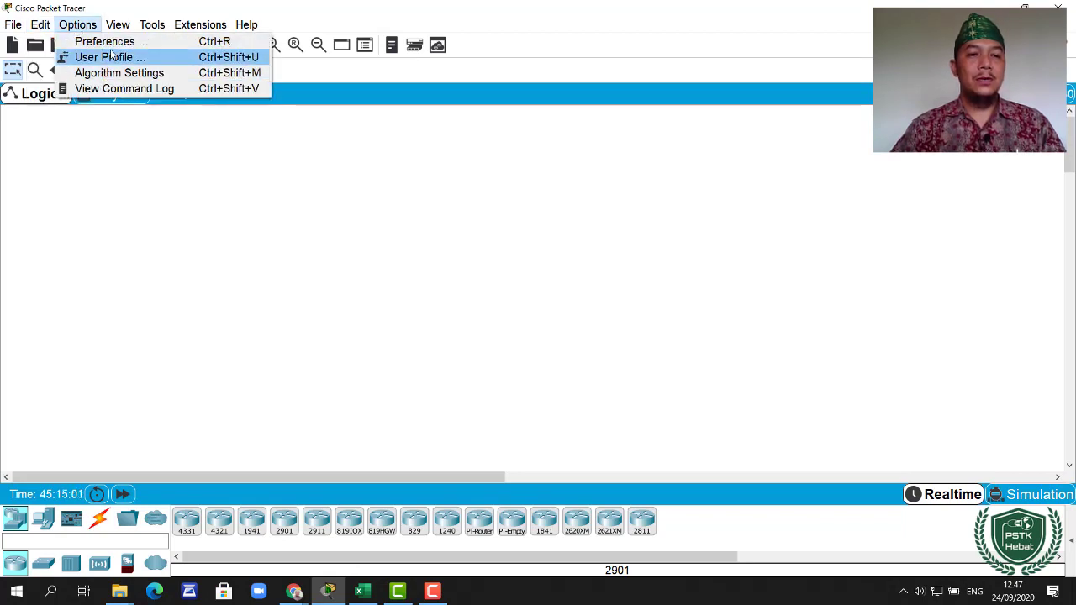
left_click(110, 43)
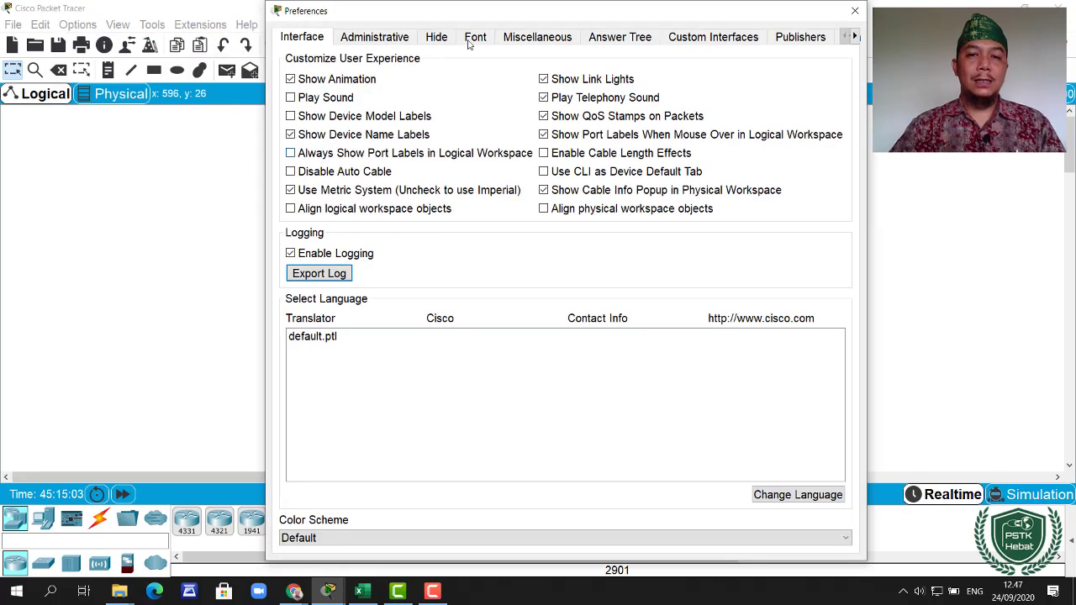
left_click_drag(521, 13, 510, 25)
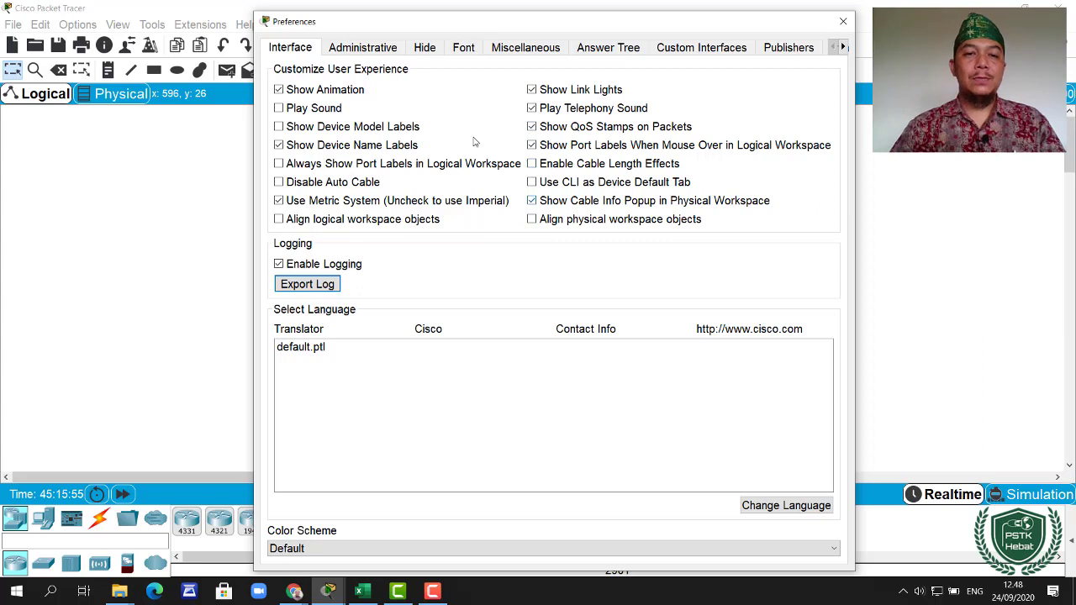
left_click(388, 50)
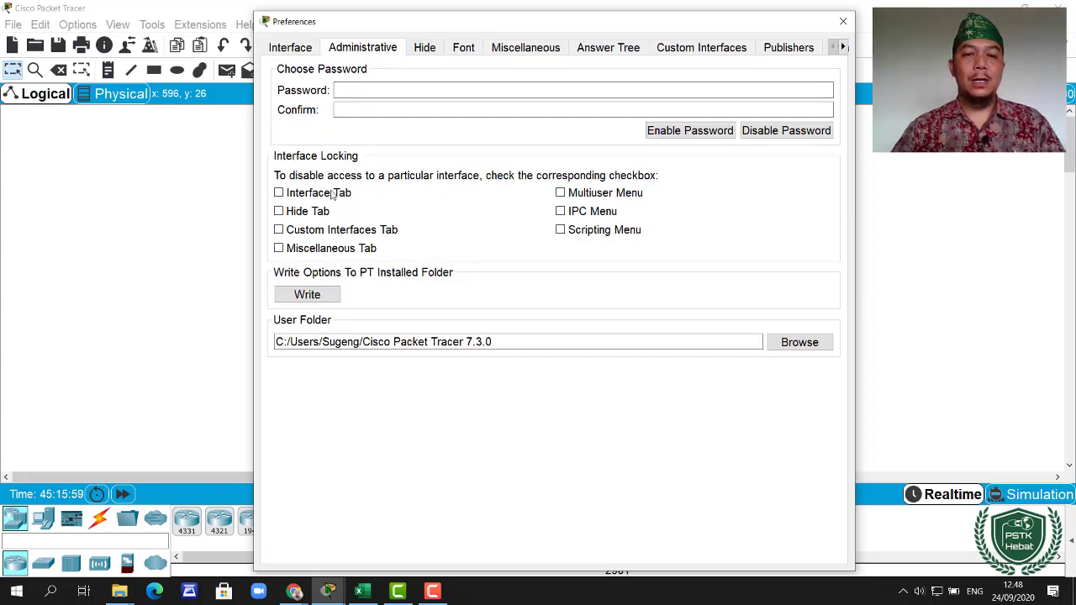
left_click(423, 52)
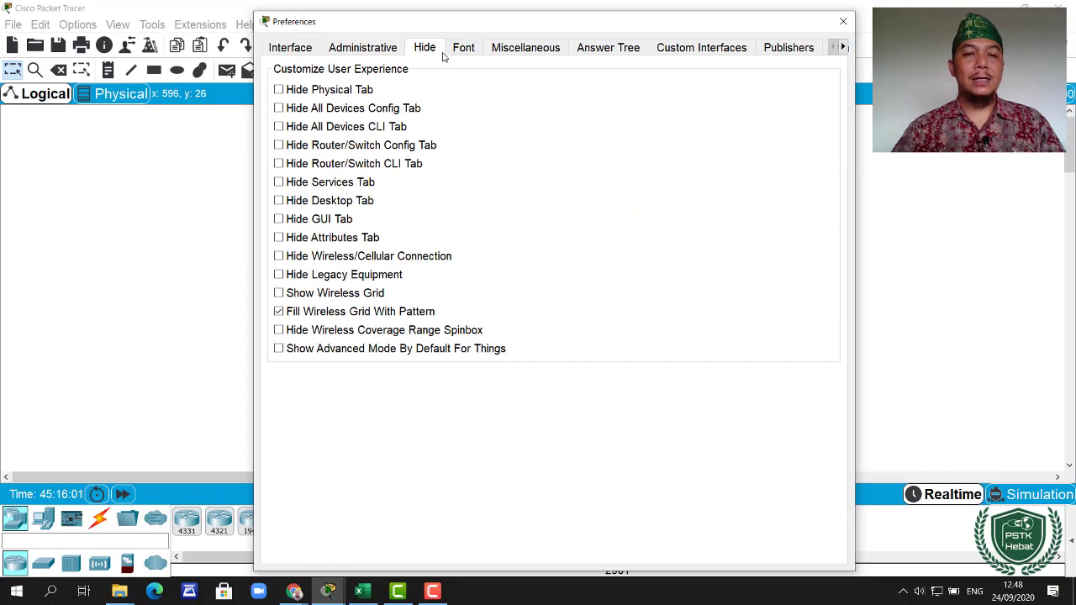
left_click(466, 58)
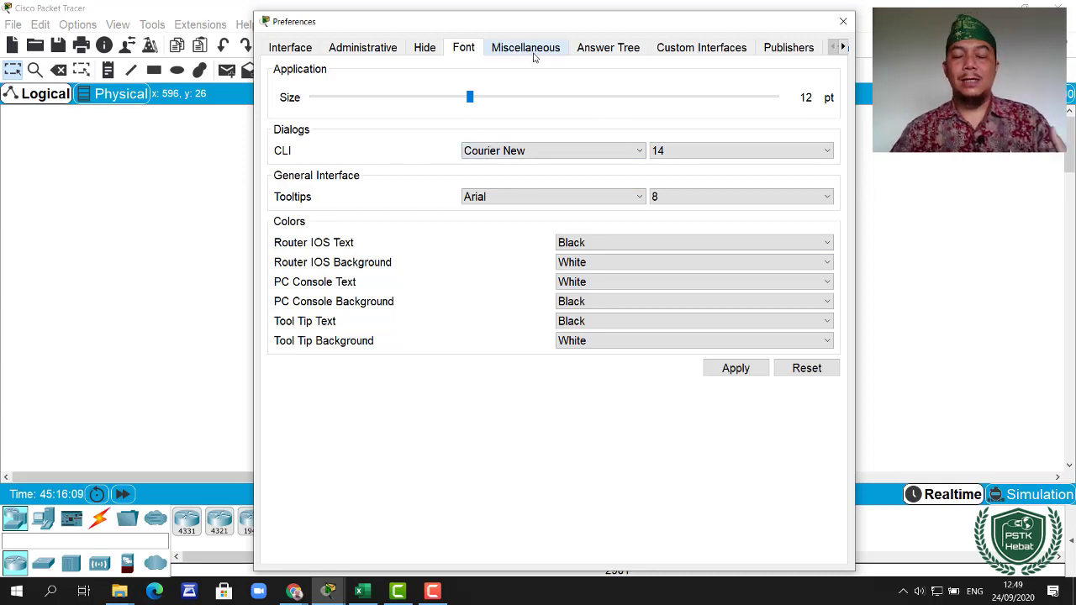
left_click(529, 51)
left_click(594, 52)
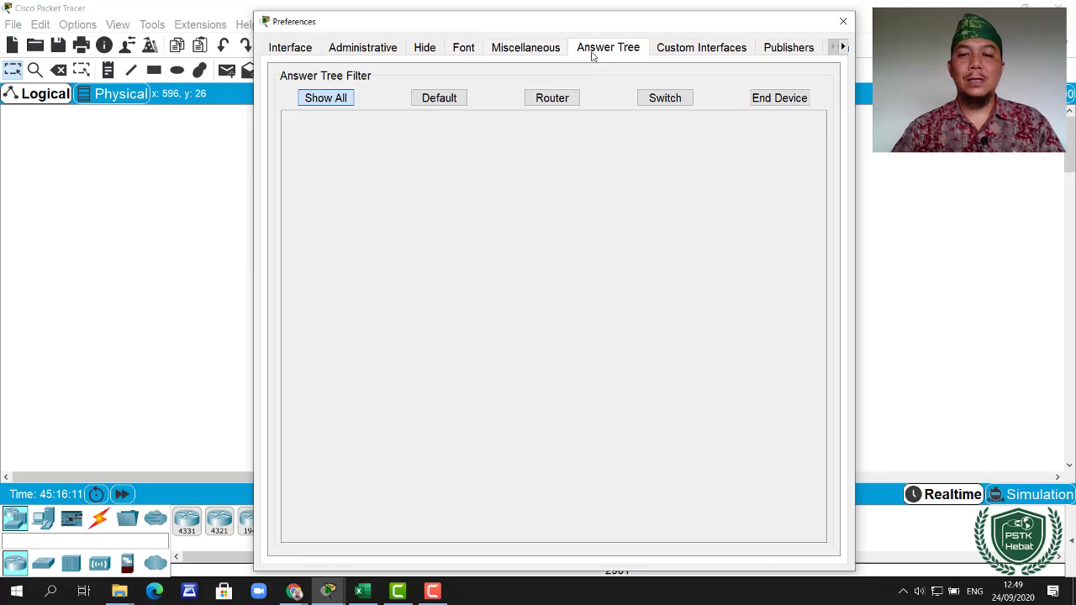
left_click(685, 52)
left_click(788, 51)
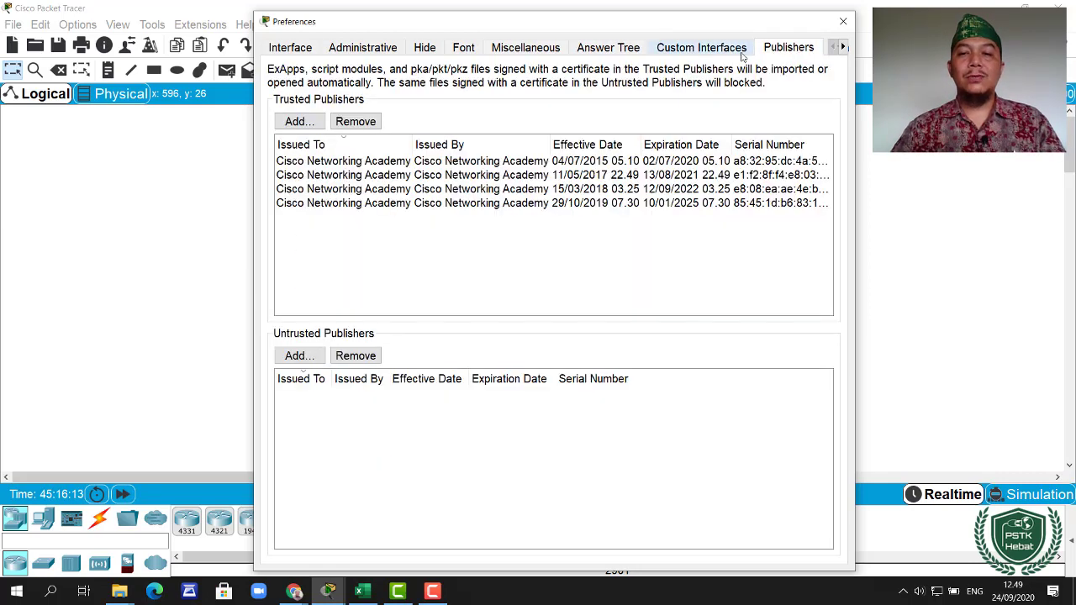
- Revisit the preferences pages from Custom Interfaces back to Interface, leave Show Device Model Labels off, and close the preferences
left_click(691, 54)
left_click(618, 54)
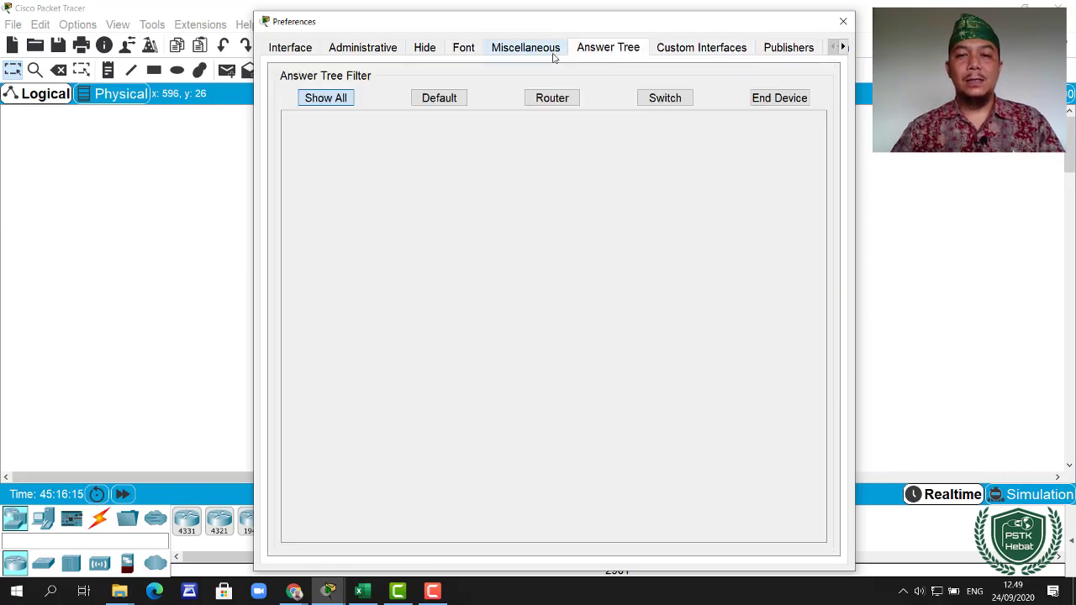
left_click(528, 52)
left_click(462, 52)
left_click(426, 52)
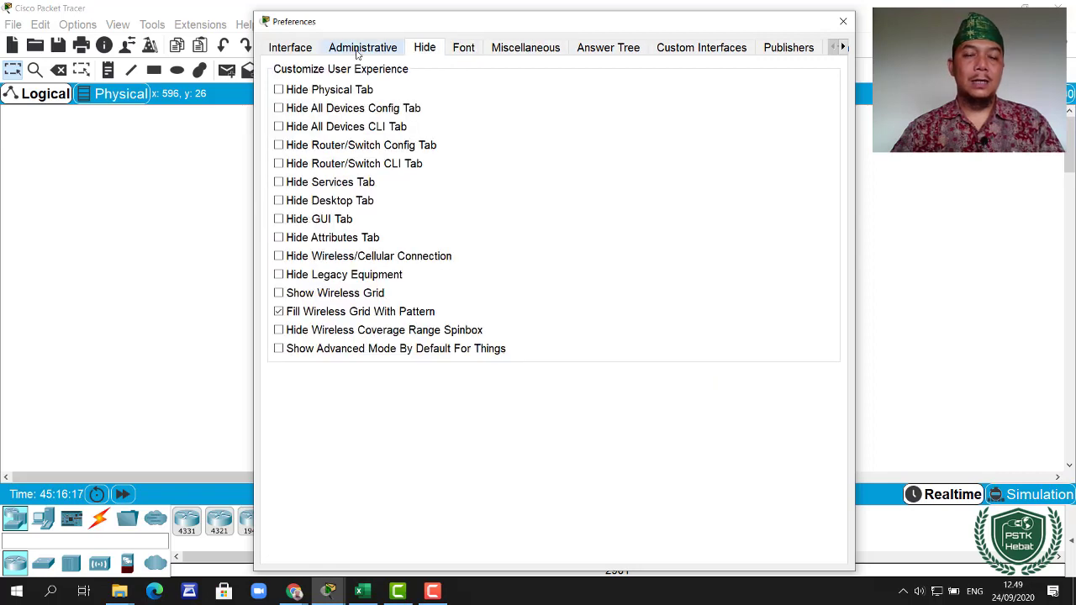
left_click(359, 53)
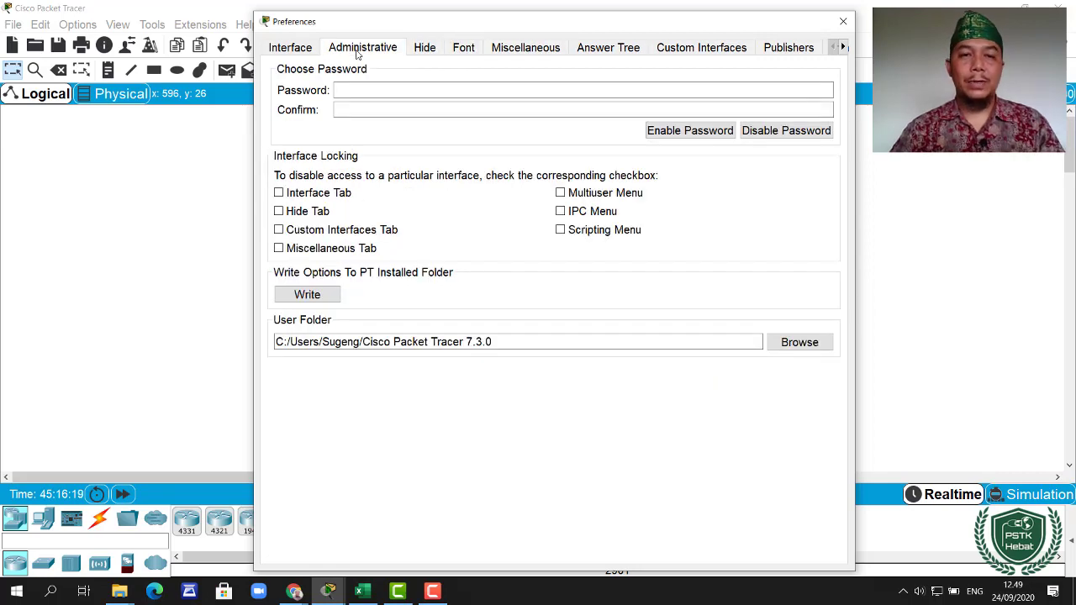
left_click(293, 52)
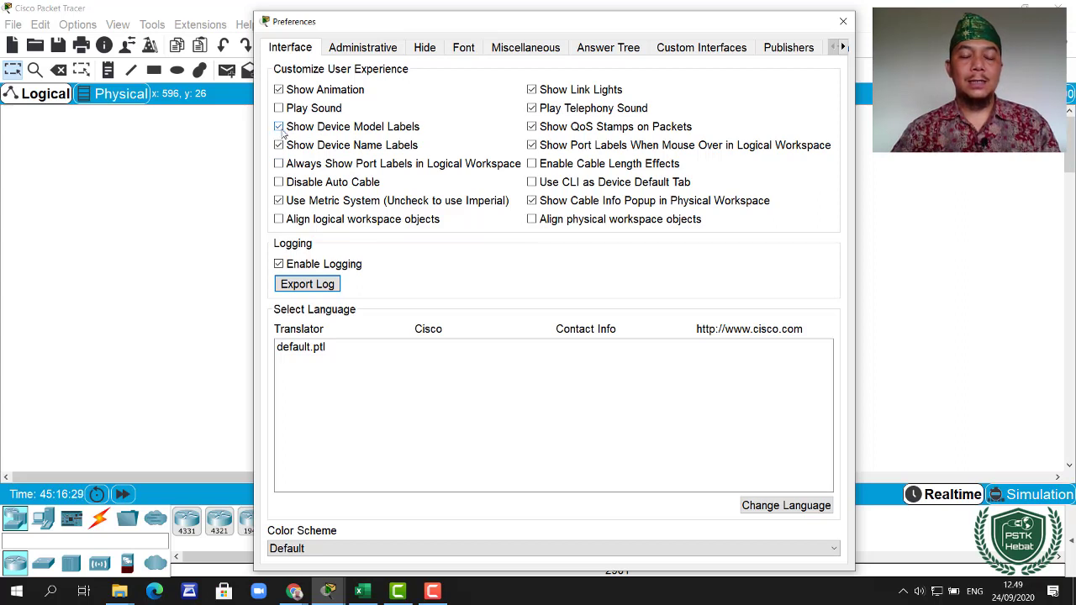
left_click(280, 127)
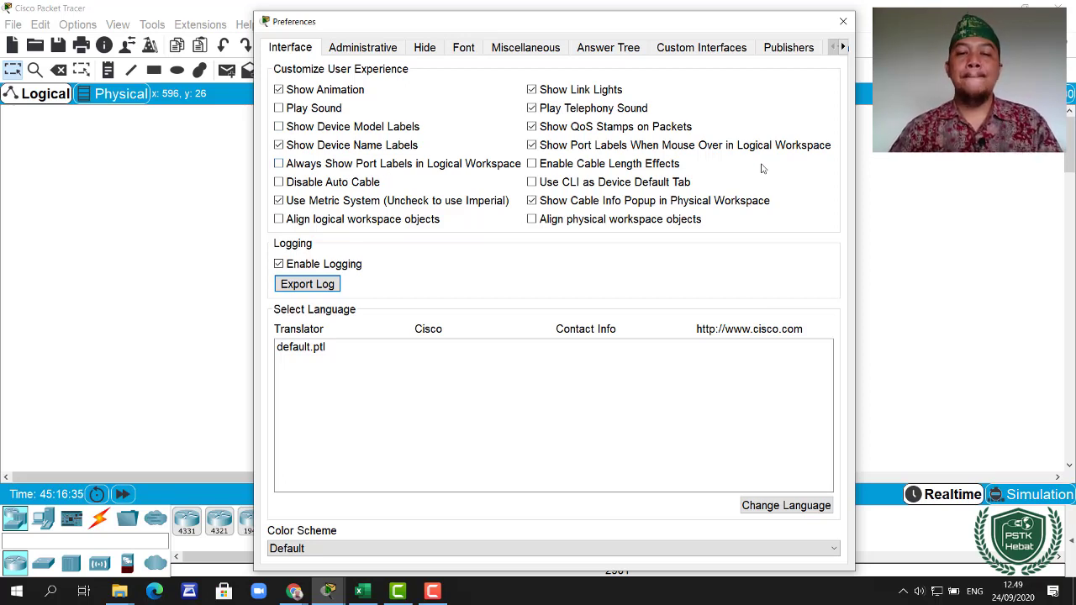
left_click(843, 21)
left_click(77, 24)
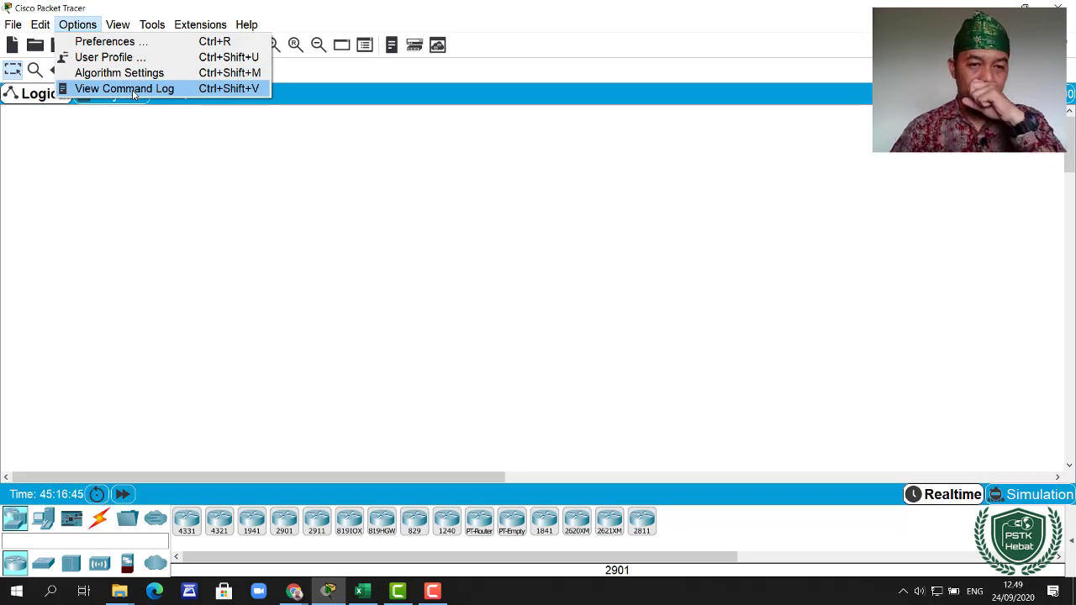
left_click(78, 25)
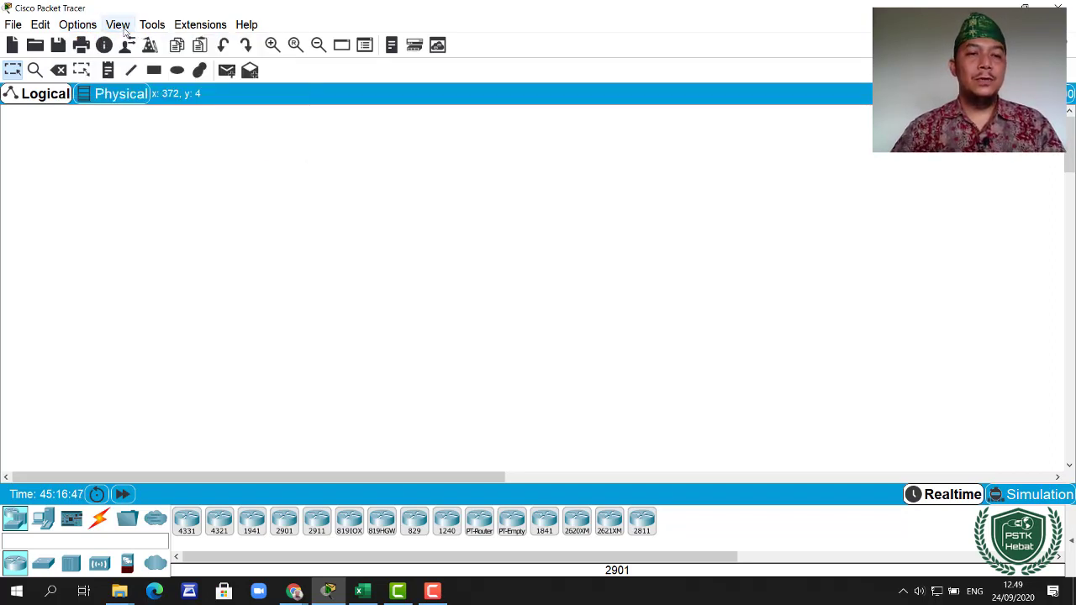
left_click(118, 24)
mouse_move(140, 59)
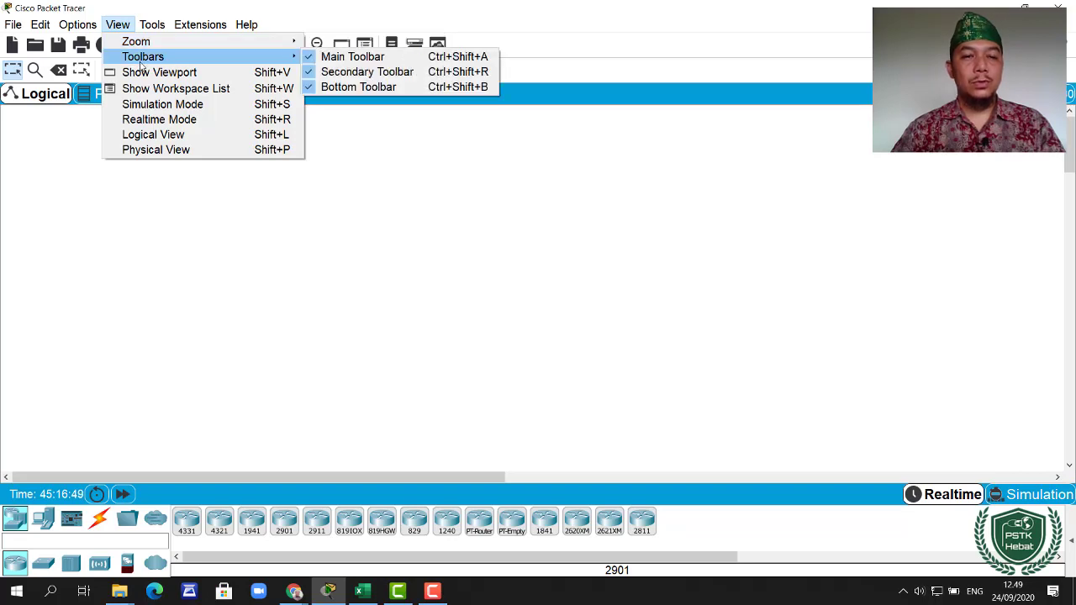
mouse_move(166, 47)
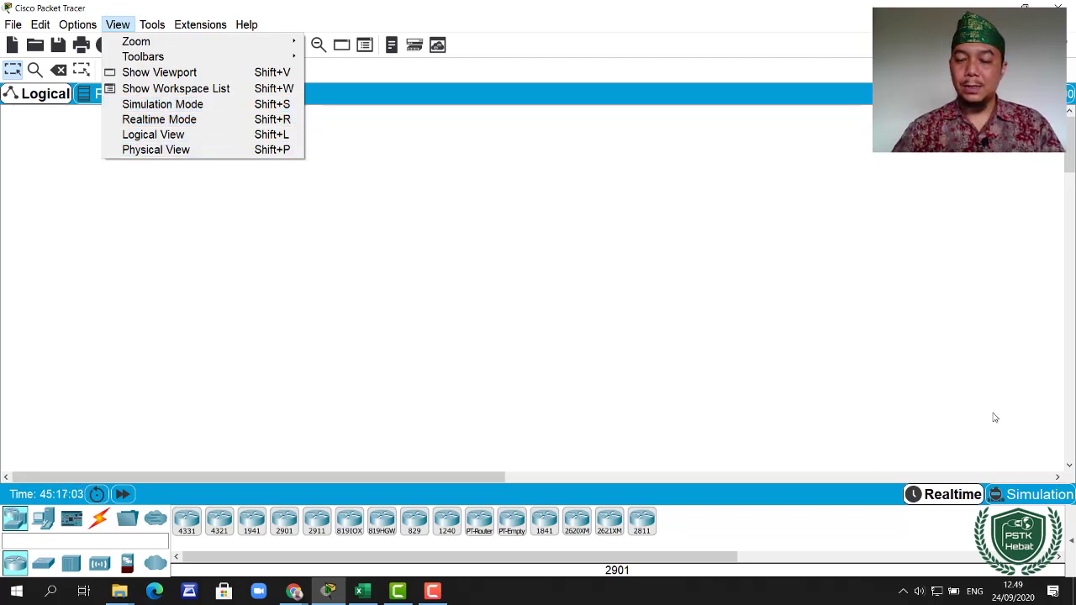
left_click(927, 458)
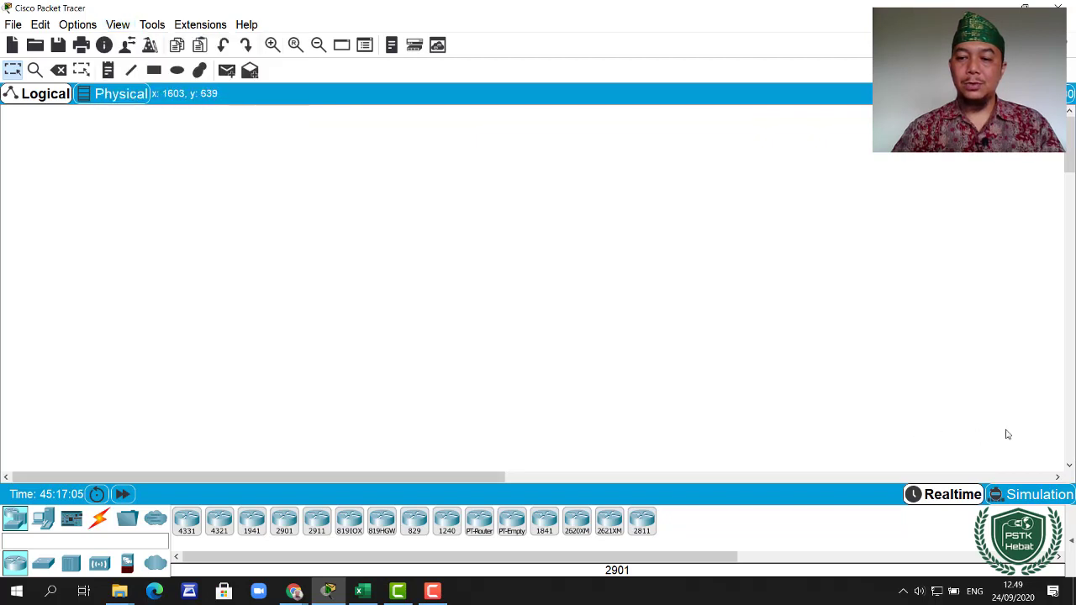
- View the workspace in Simulation mode and return to Realtime mode
left_click(1035, 498)
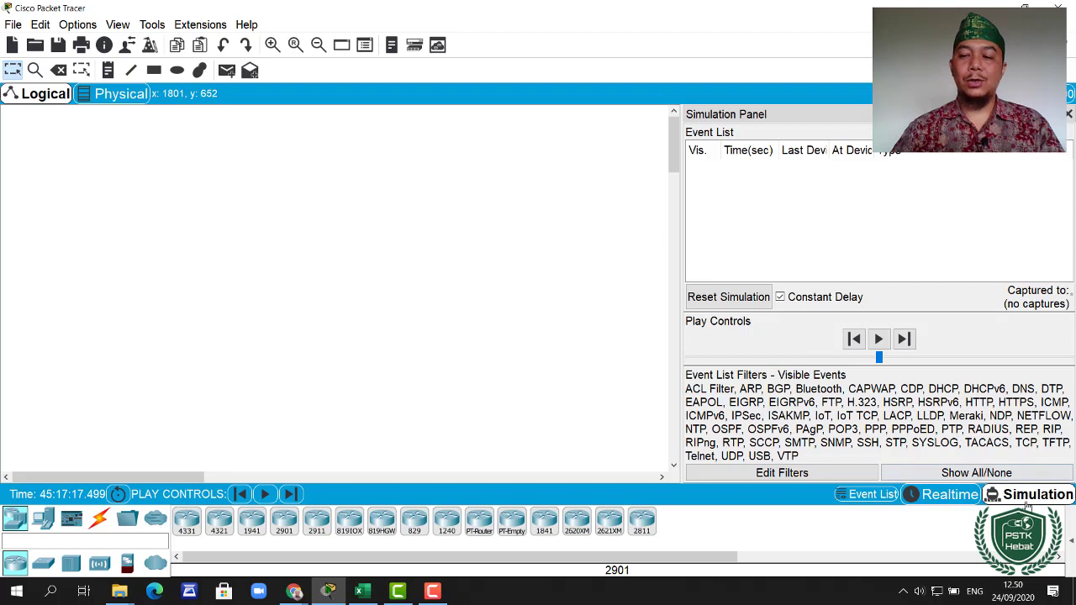
left_click(951, 494)
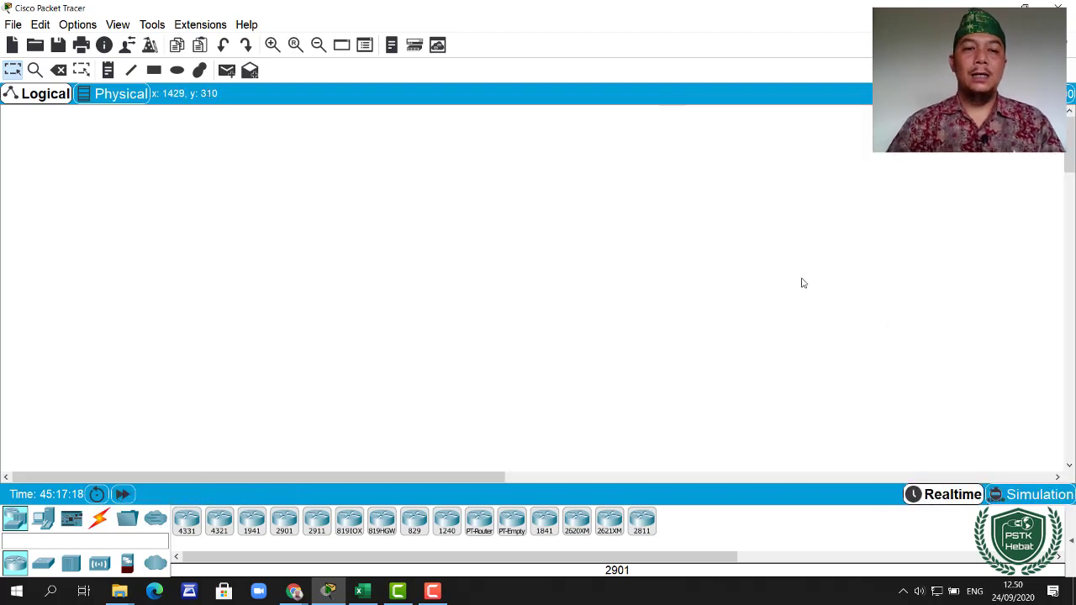
left_click(153, 26)
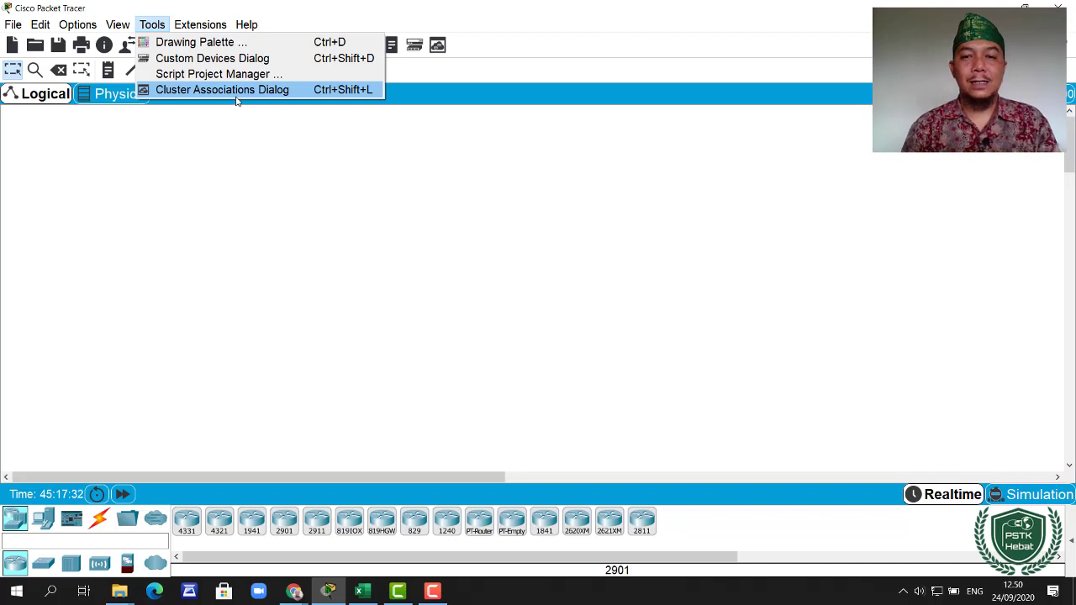
mouse_move(202, 28)
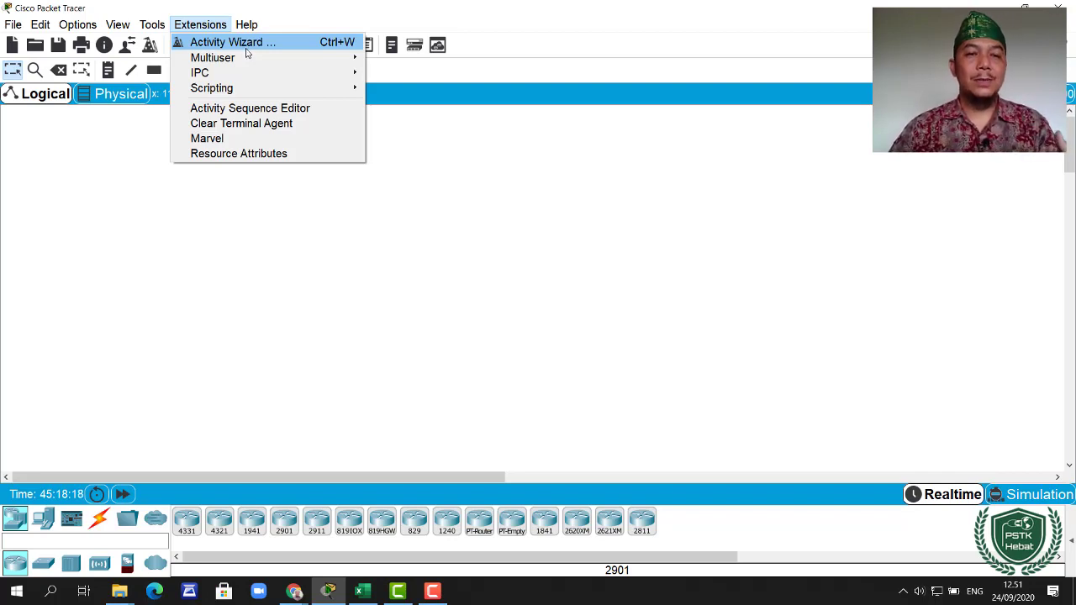
mouse_move(231, 55)
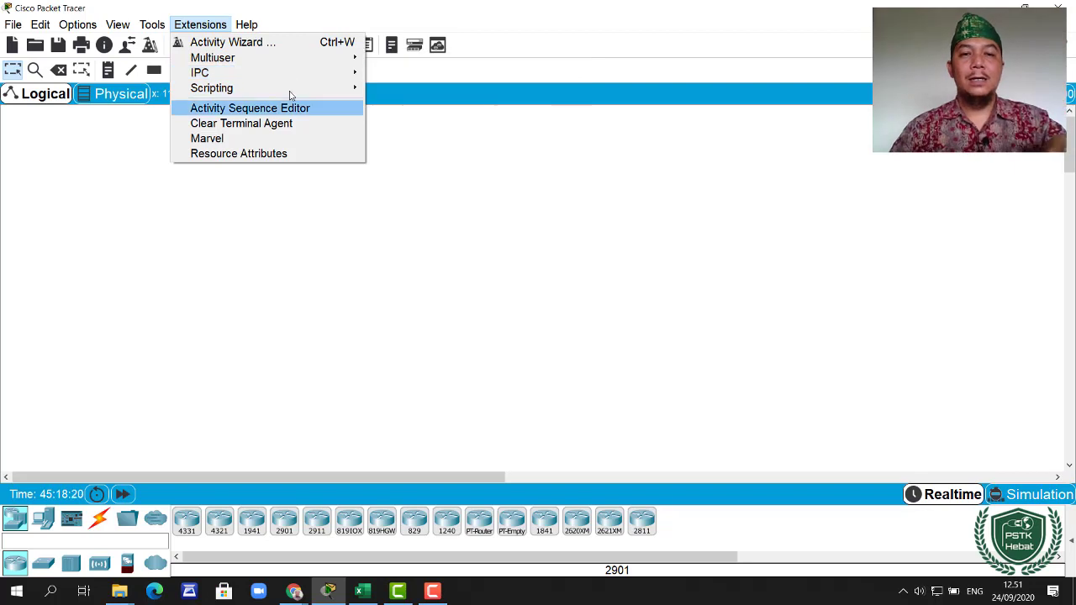
mouse_move(247, 24)
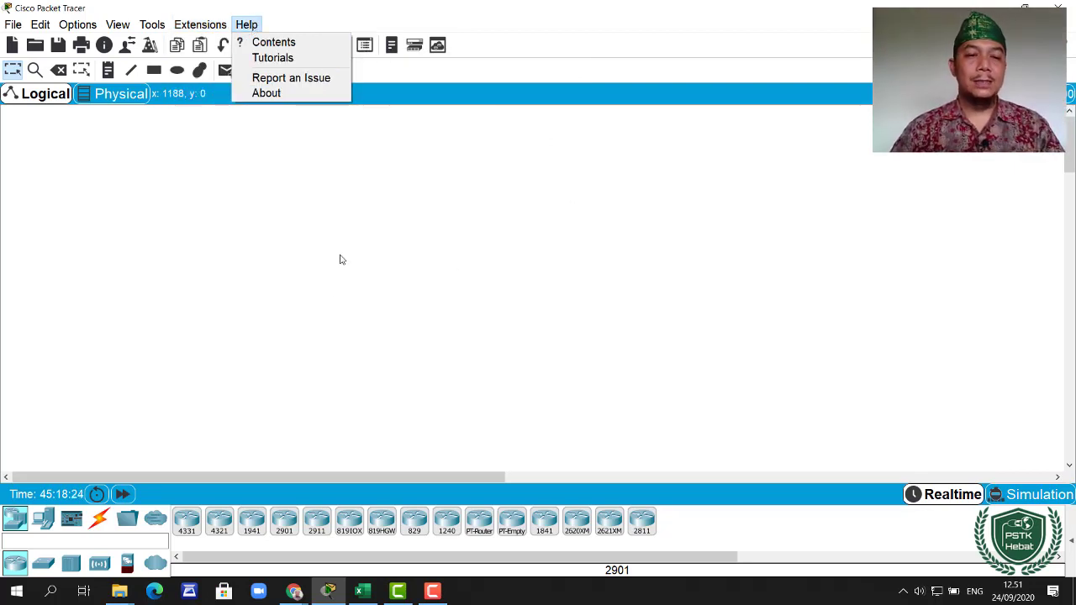
left_click(337, 287)
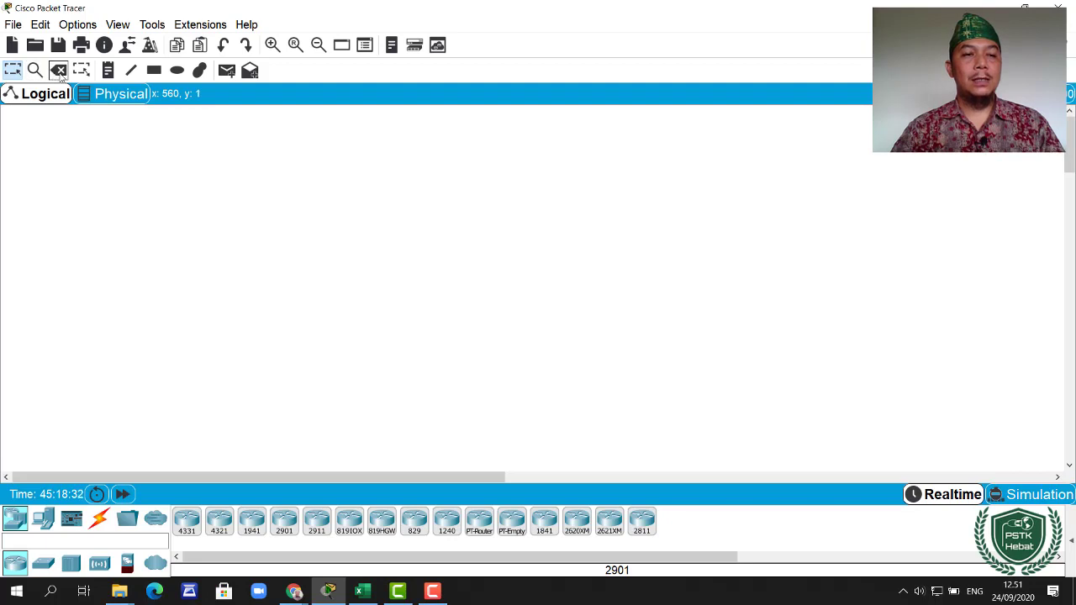
- Place a 4331 router in the logical workspace and remove it with the Delete tool
left_click(187, 523)
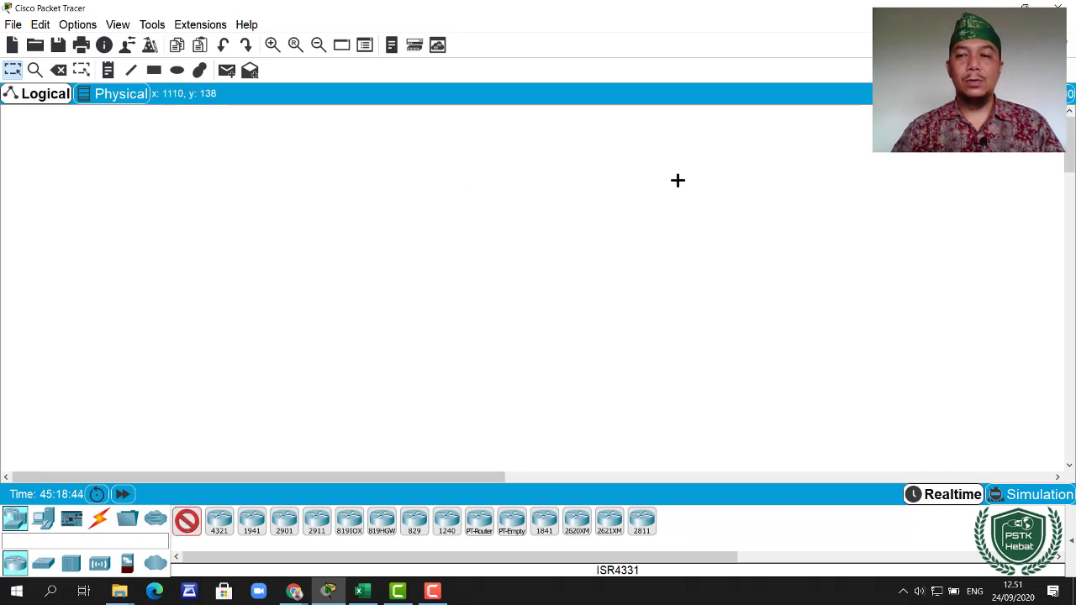
left_click(252, 200)
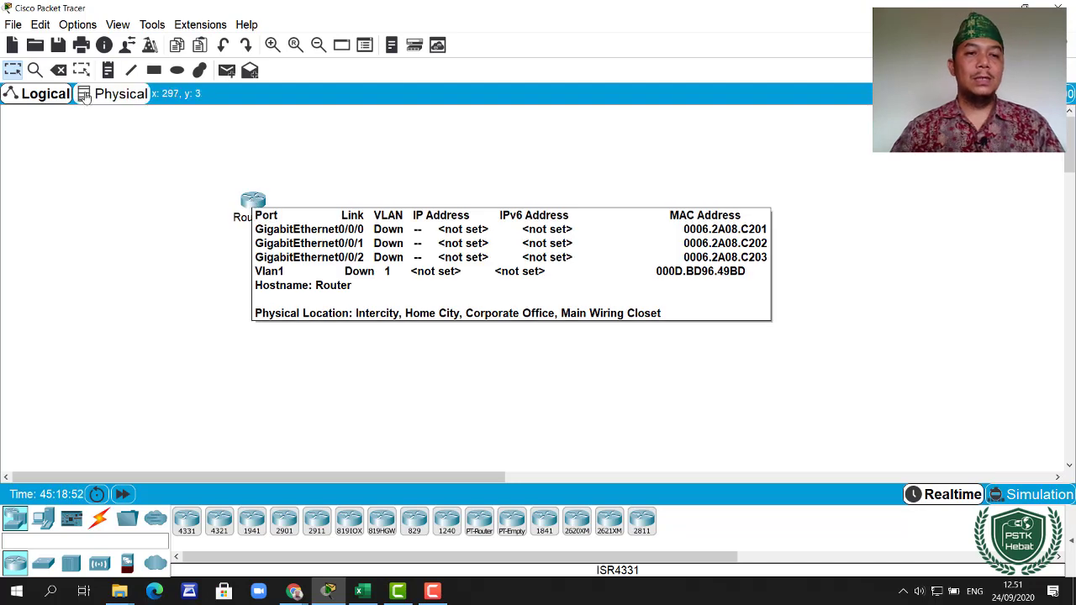
left_click(59, 70)
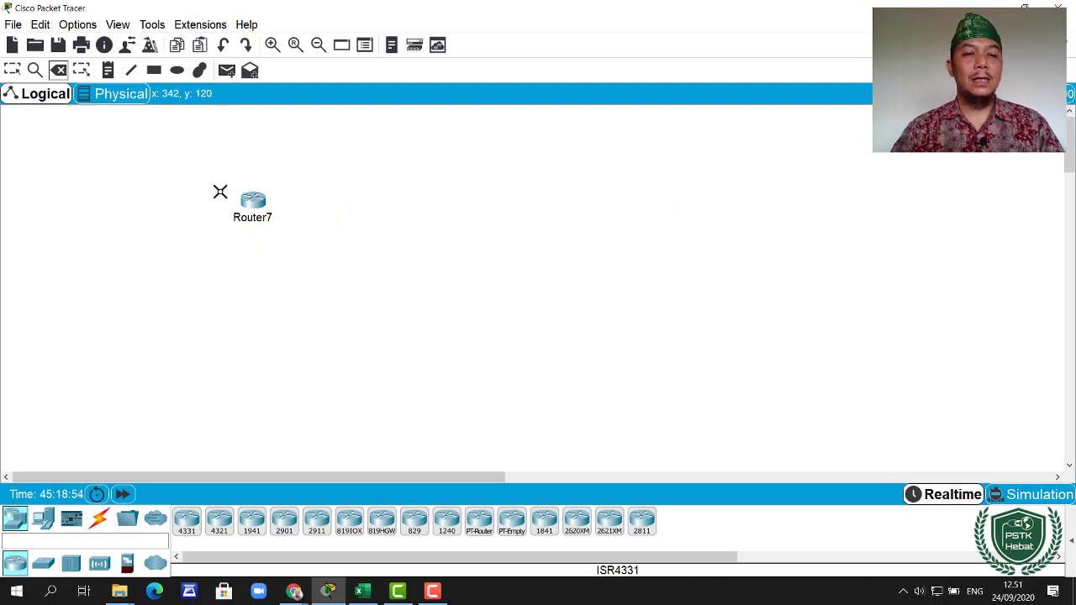
left_click(254, 200)
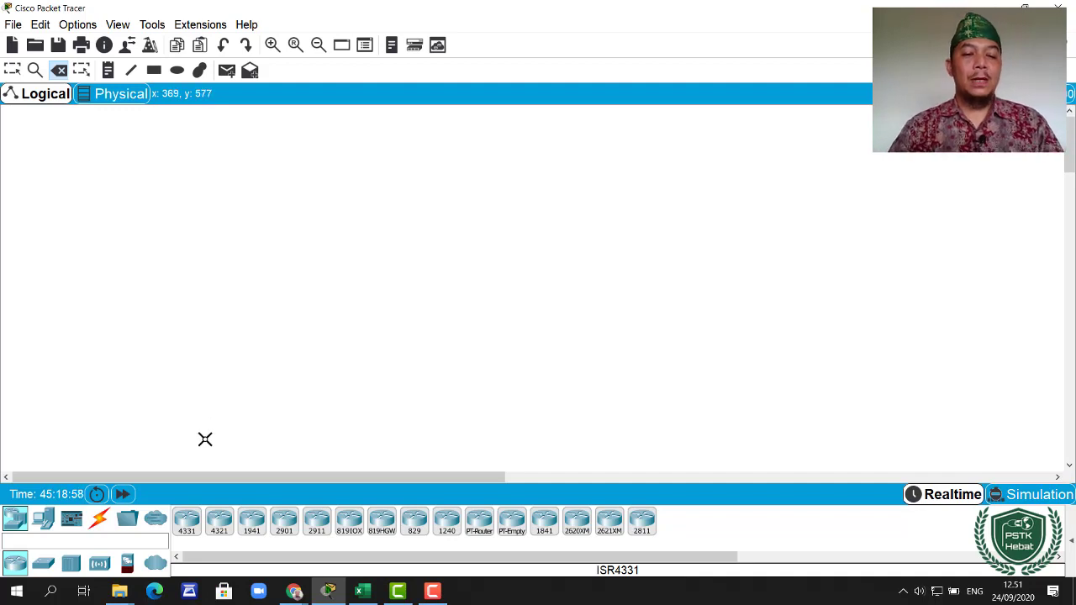
- Place a 4321 router in the empty logical workspace
left_click(219, 520)
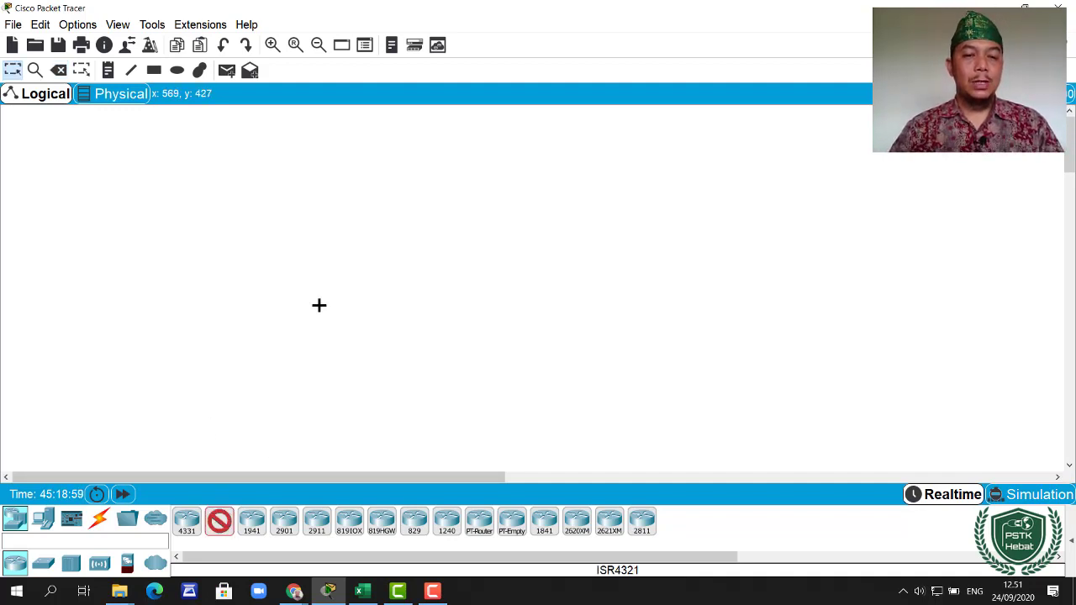
left_click(253, 247)
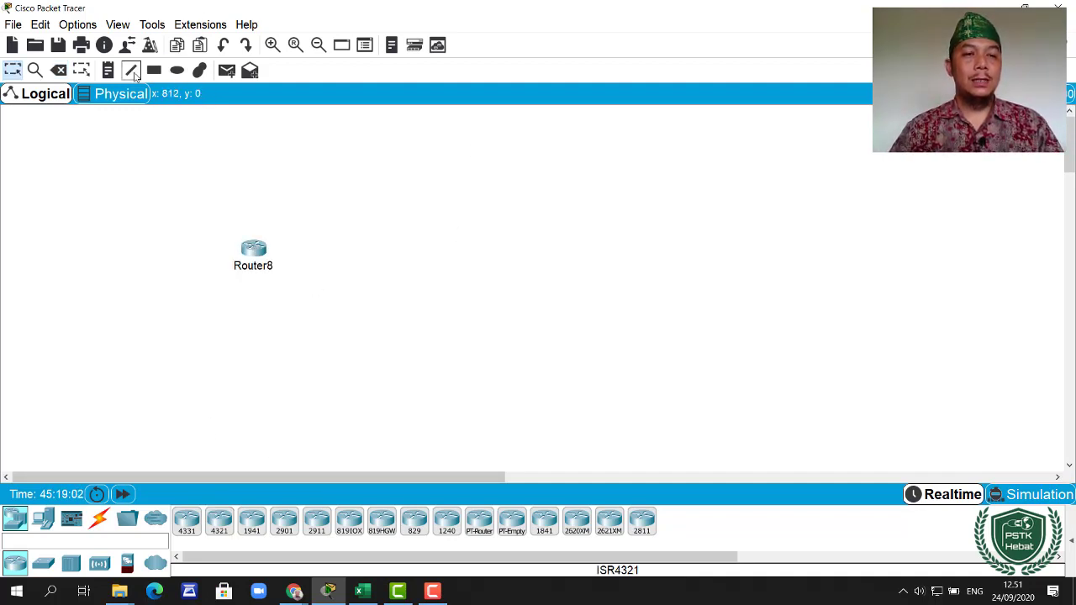
- Start a text note directly above the 4321 router and clear its mistyped text
left_click(107, 70)
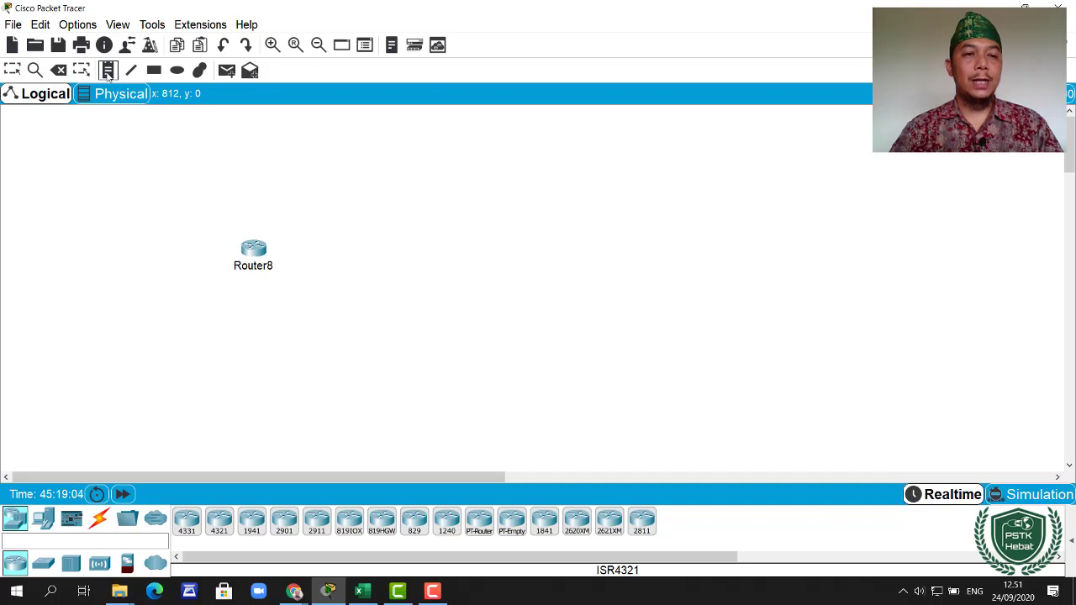
left_click(229, 224)
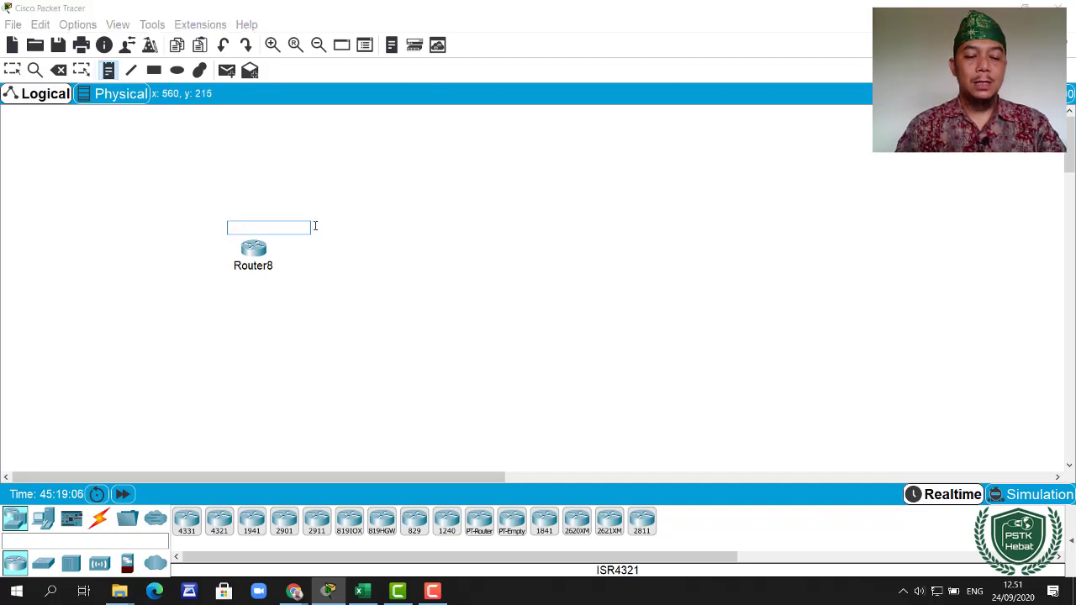
type("outer")
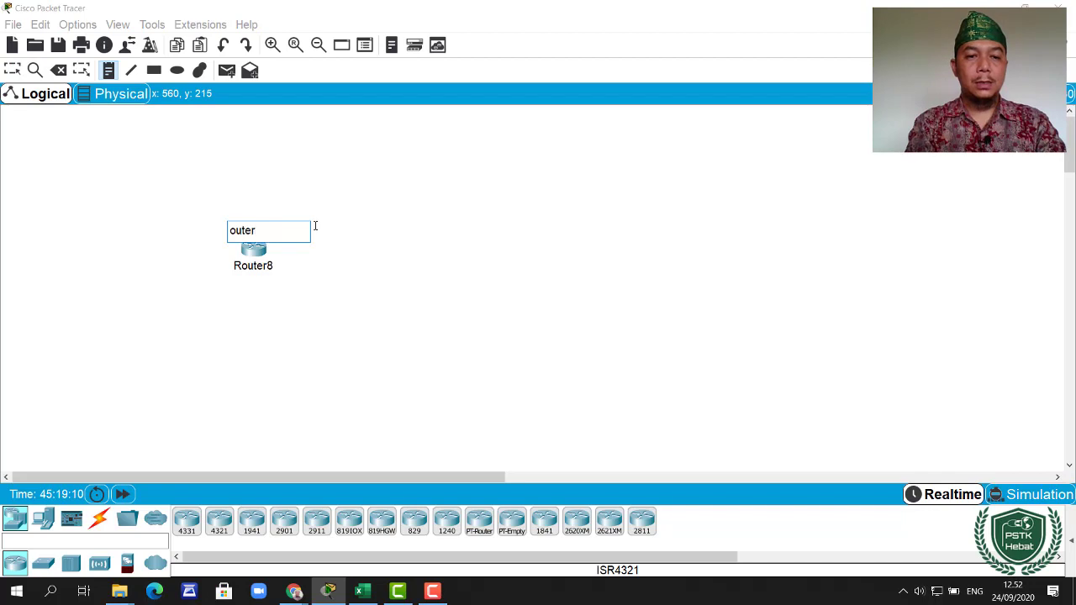
key("BackSpace")
key("BackSpace")
key("BackSpace")
key("BackSpace")
key("BackSpace")
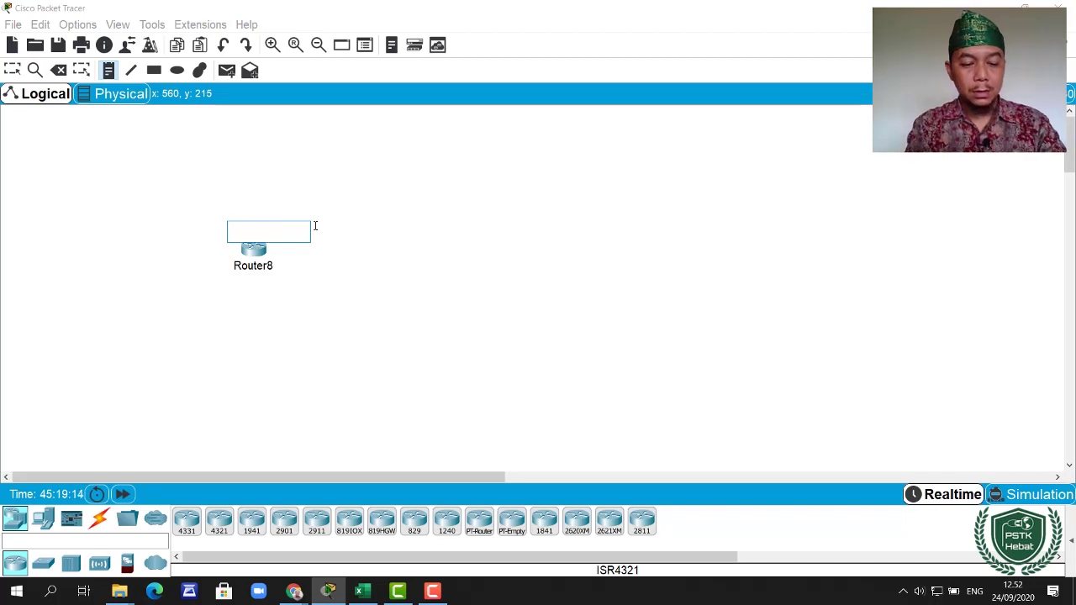